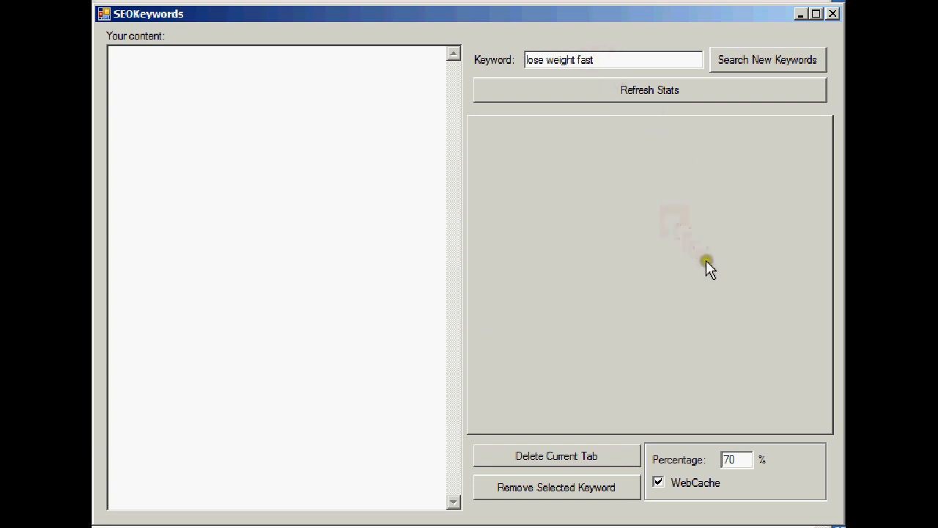
Run Search New Keywords to build the density grid for 'lose weight fast'.
left_click(733, 461)
left_click(761, 61)
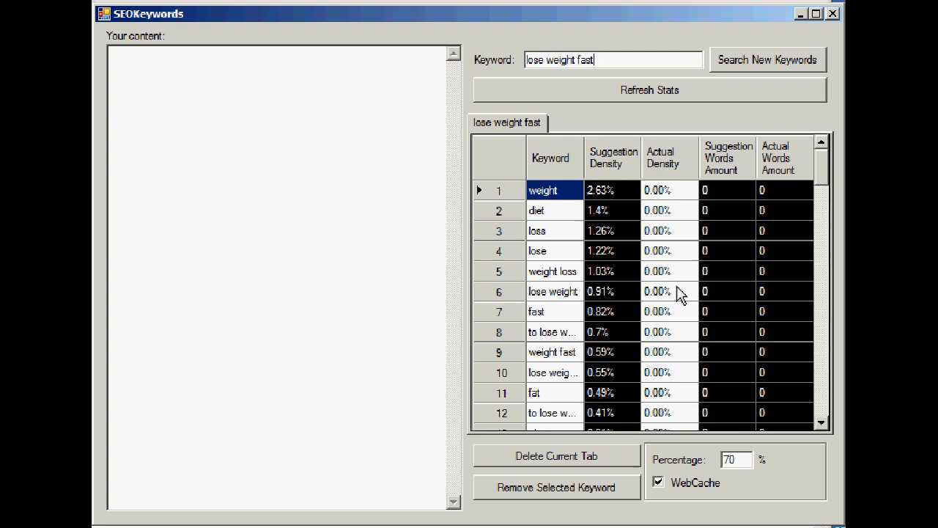
Widen the Keyword column so full phrases like 'lose weight fast' are readable.
left_click(591, 160)
left_click_drag(591, 161, 604, 161)
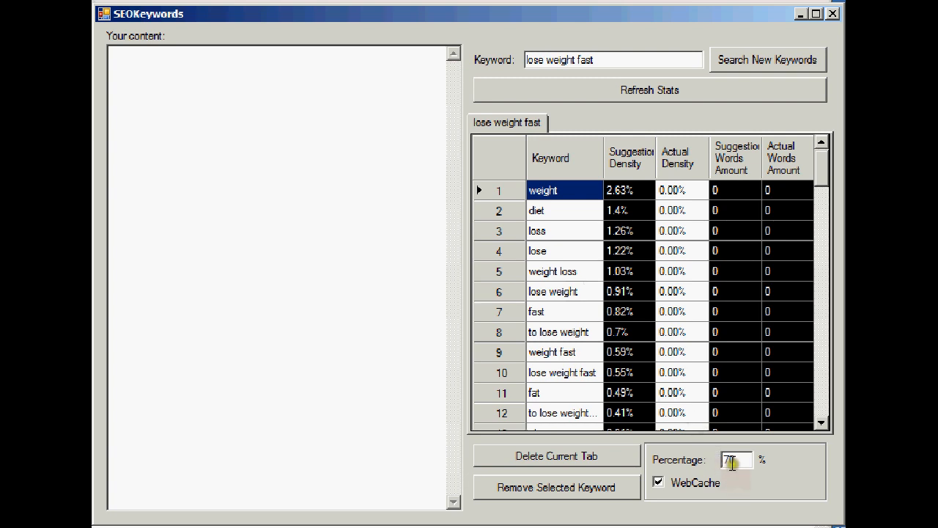
left_click(735, 460)
left_click_drag(821, 171, 821, 272)
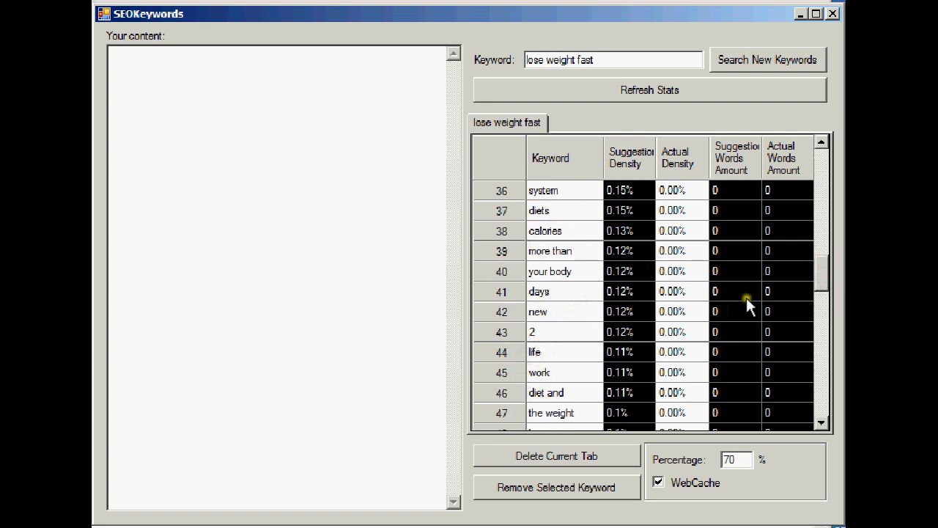
mouse_move(829, 277)
left_mouse_down()
mouse_move(824, 380)
mouse_move(822, 164)
mouse_move(821, 419)
mouse_move(822, 161)
mouse_move(818, 390)
mouse_move(829, 239)
mouse_move(821, 151)
left_mouse_up()
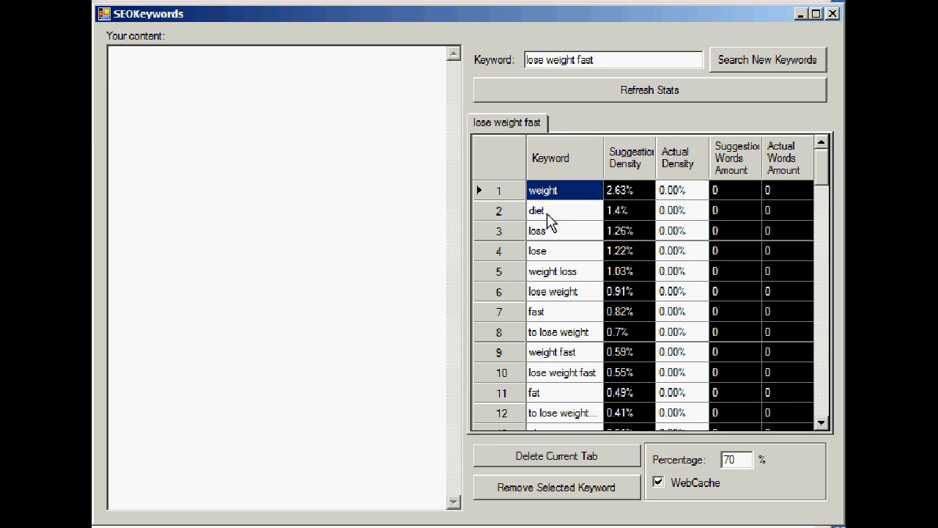
Browse the suggestion list, highlighting the diet and loss keyword rows.
left_click(547, 214)
left_click(549, 233)
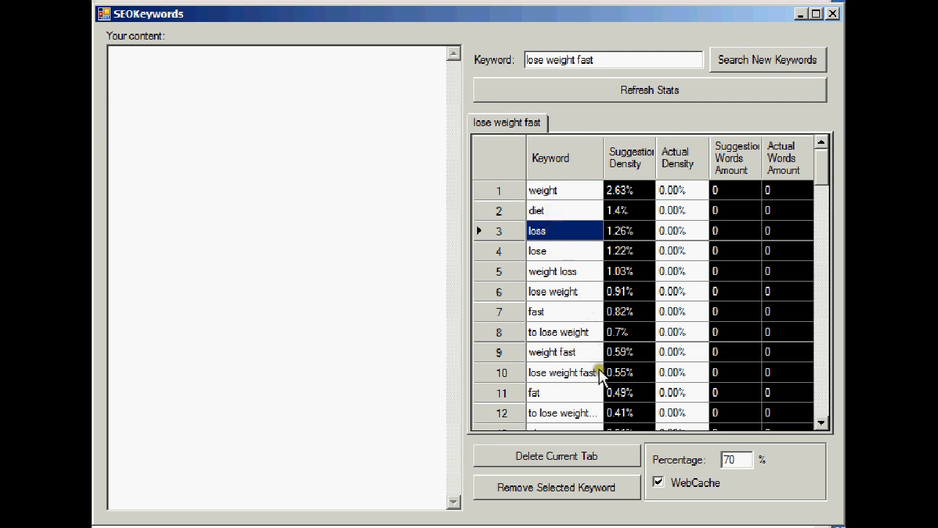
mouse_move(821, 176)
left_mouse_down()
mouse_move(834, 245)
mouse_move(833, 357)
left_mouse_up()
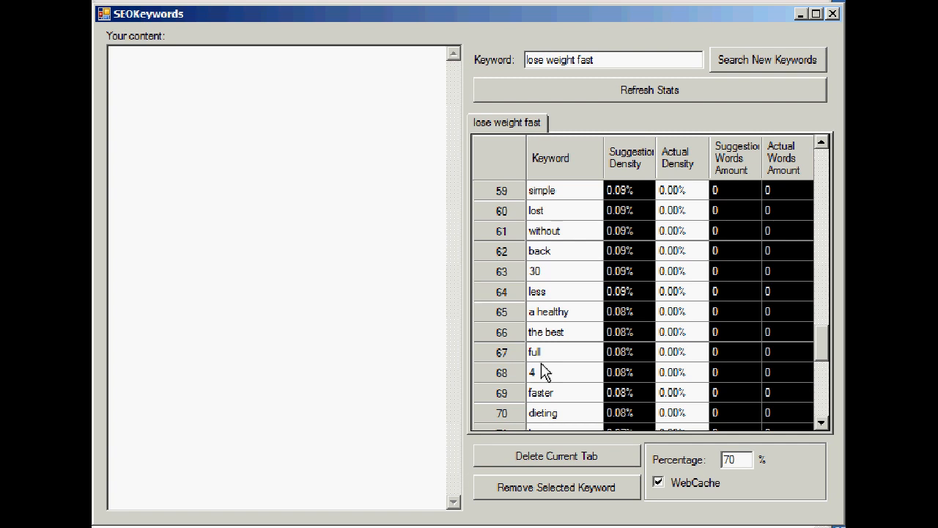
left_click(823, 333)
left_click_drag(823, 334, 821, 389)
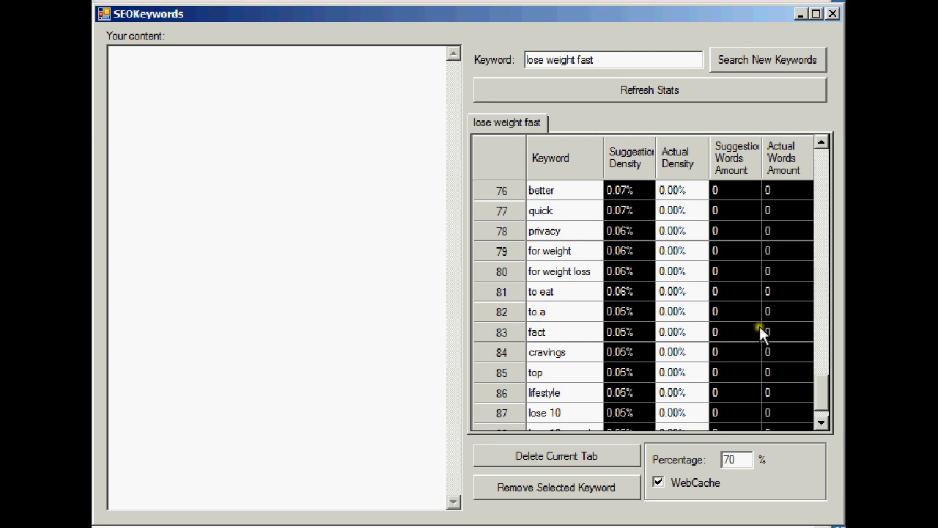
left_click_drag(821, 380, 822, 160)
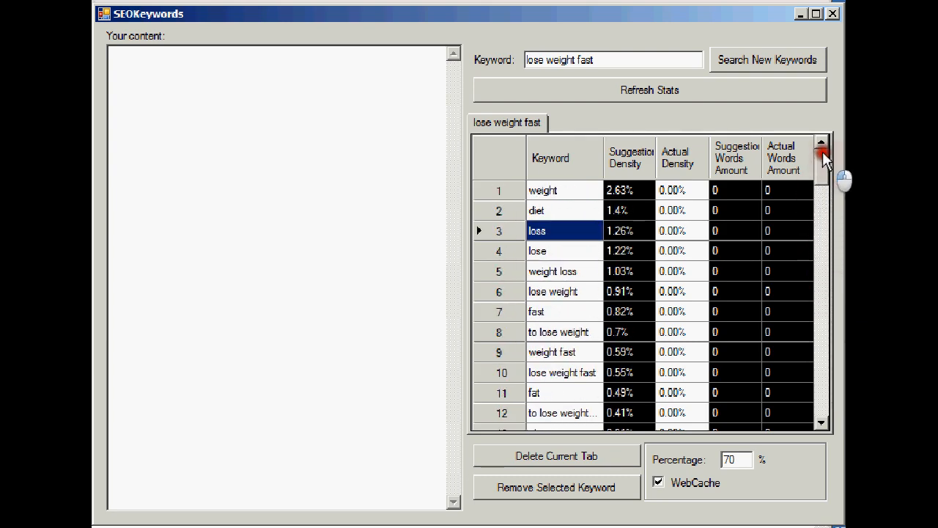
left_click_drag(824, 159, 826, 157)
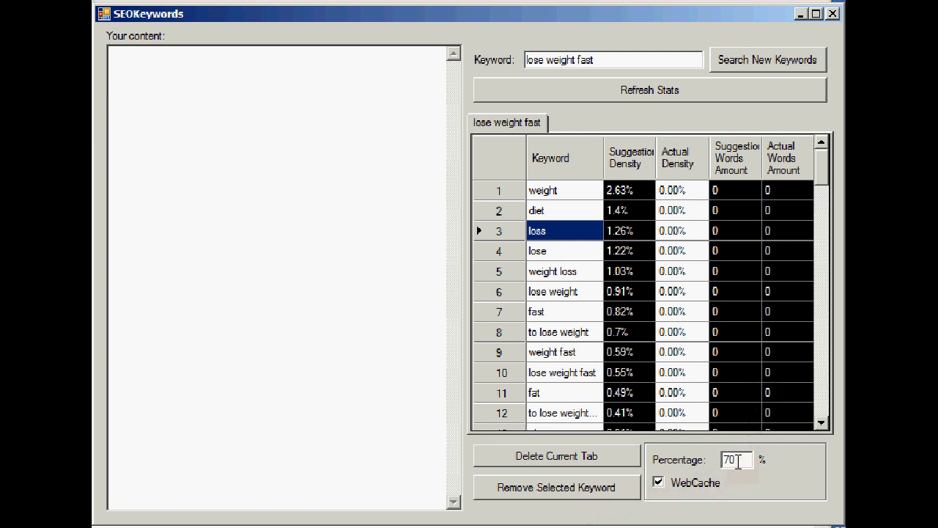
Delete the current 'lose weight fast' results tab.
double_click(733, 460)
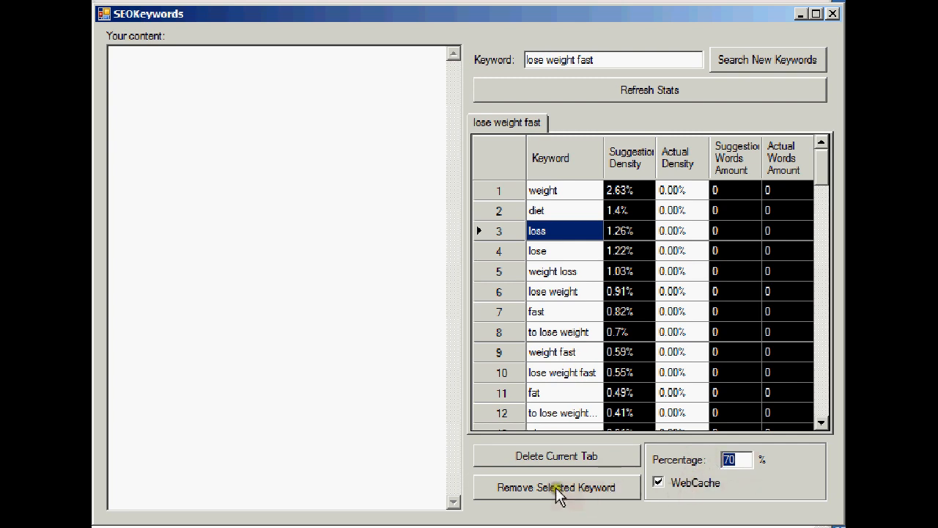
left_click(577, 457)
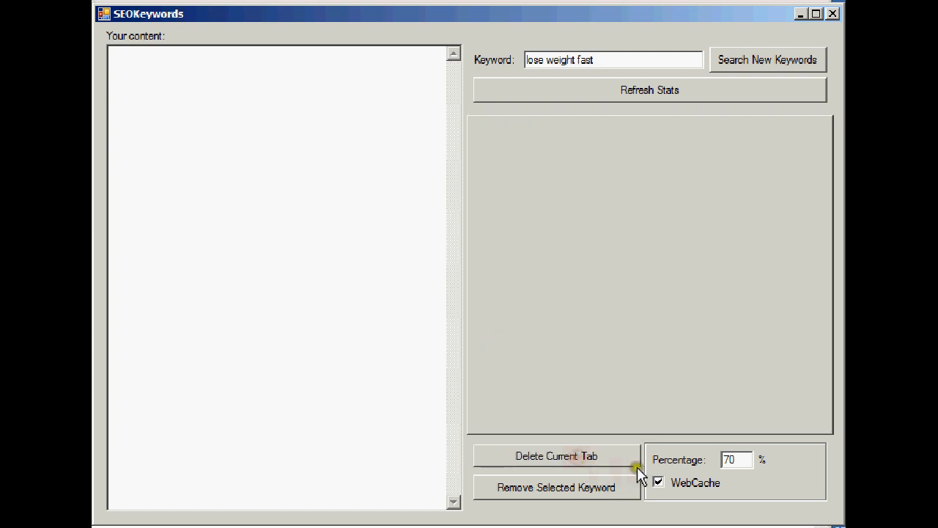
Rerun the keyword search with Percentage 100, giving weight 2.63%, diet 1.4%, loss 1.26%.
left_click(737, 459)
left_click_drag(736, 458, 702, 461)
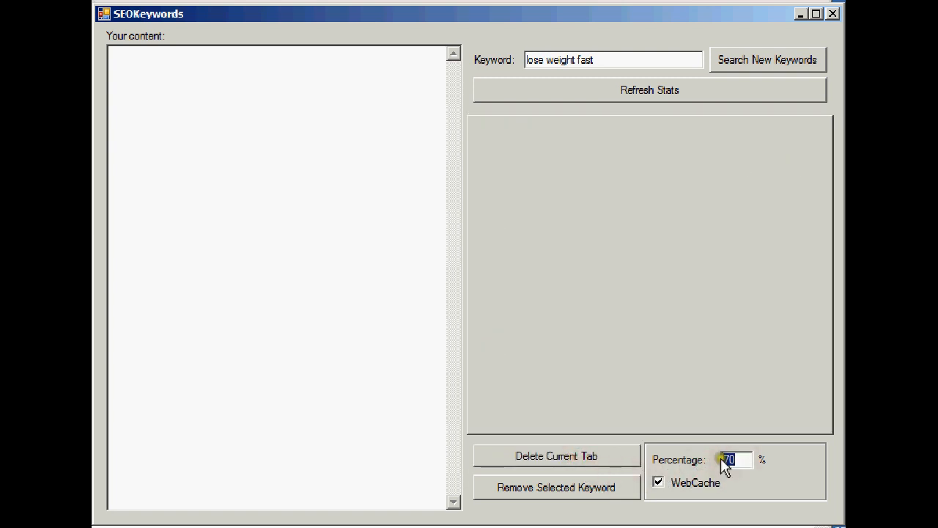
type("100")
left_click(728, 57)
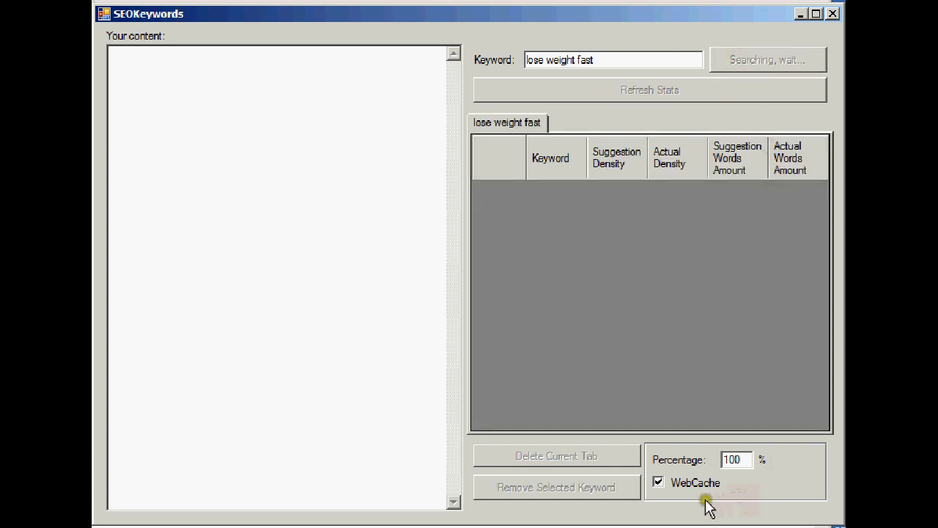
left_click(658, 484)
left_click(696, 482)
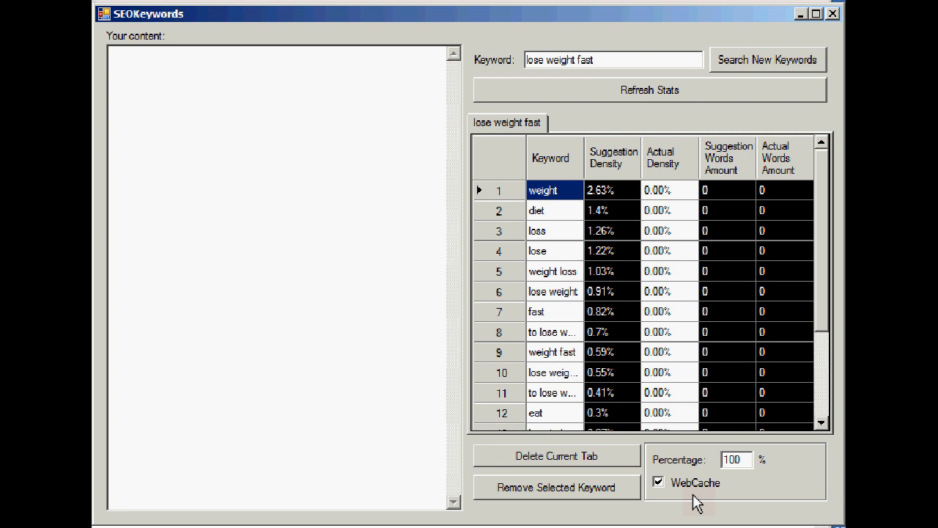
left_click(822, 285)
left_click_drag(823, 286, 823, 413)
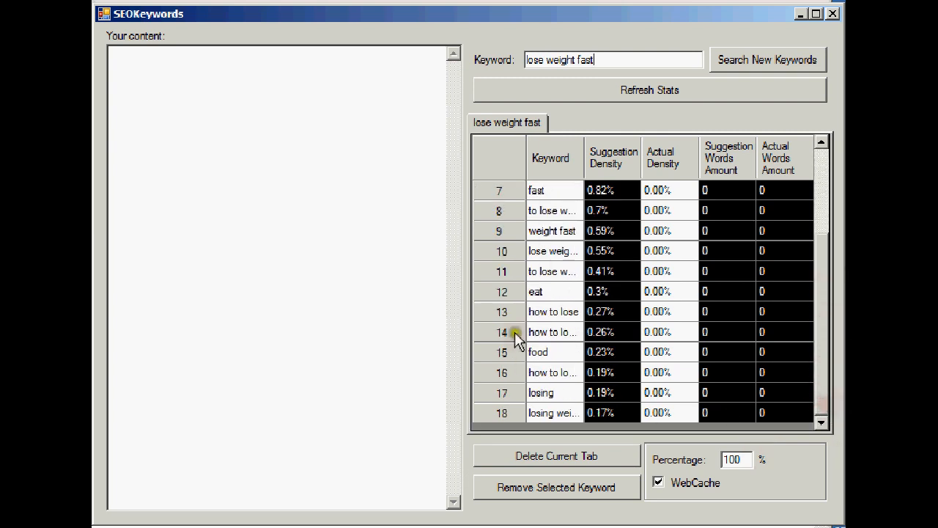
left_click_drag(584, 161, 623, 162)
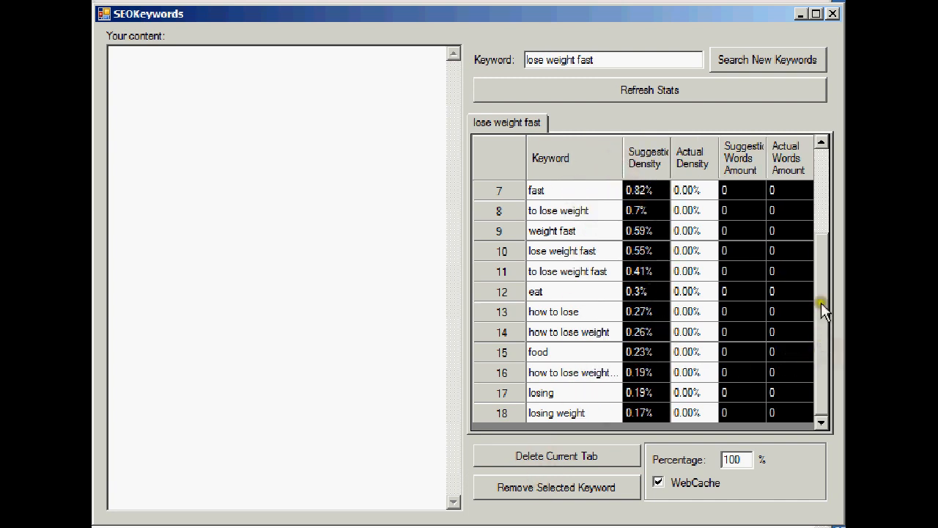
left_click(622, 155)
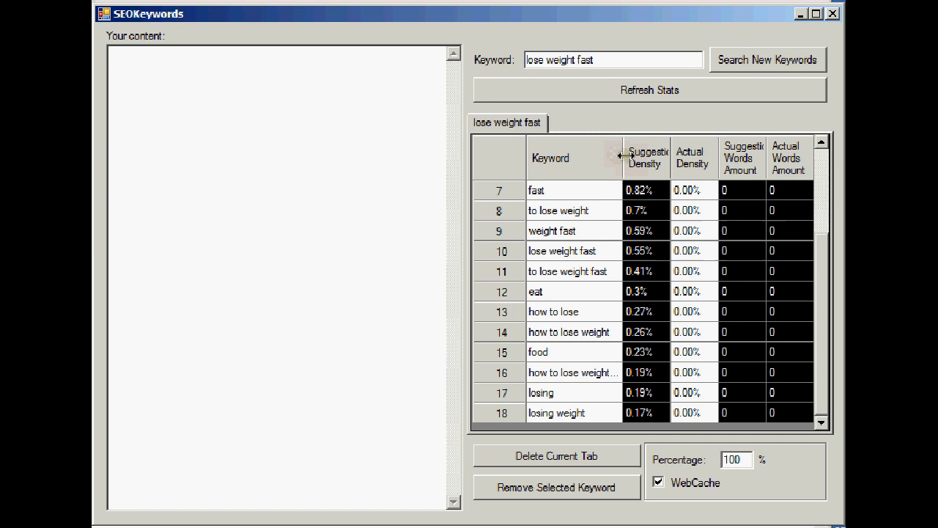
left_click_drag(622, 156, 662, 157)
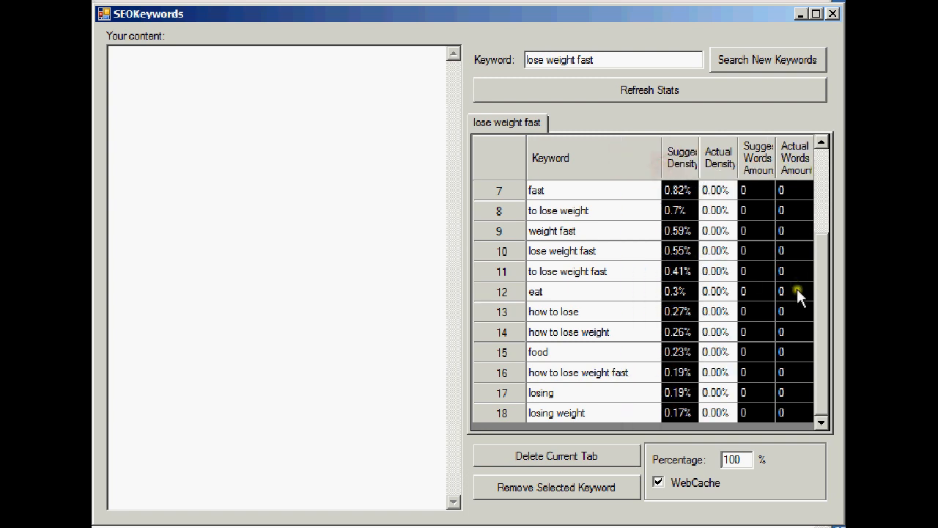
scroll(818, 323, "up", 1)
scroll(821, 242, "up", 1)
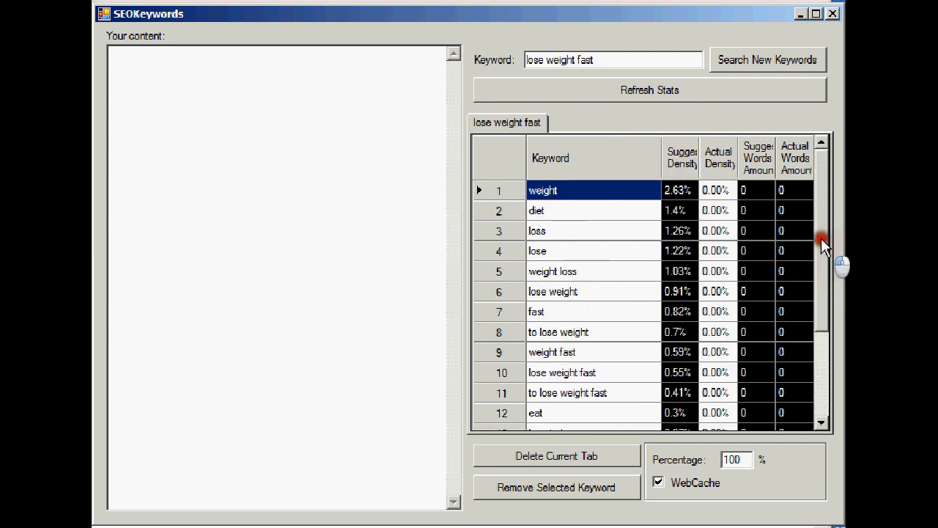
mouse_move(821, 238)
left_mouse_down()
mouse_move(822, 336)
mouse_move(822, 226)
mouse_move(821, 340)
mouse_move(823, 230)
left_mouse_up()
mouse_move(823, 231)
left_mouse_down()
mouse_move(826, 329)
mouse_move(825, 209)
left_mouse_up()
left_click_drag(825, 209, 824, 195)
mouse_move(822, 195)
left_mouse_down()
mouse_move(821, 305)
mouse_move(825, 176)
mouse_move(825, 292)
mouse_move(829, 192)
left_mouse_up()
mouse_move(821, 251)
left_mouse_down()
mouse_move(821, 330)
mouse_move(821, 218)
left_mouse_up()
left_click(821, 233)
mouse_move(820, 233)
left_mouse_down()
mouse_move(823, 307)
mouse_move(823, 184)
mouse_move(832, 197)
left_mouse_up()
Search EzineArticles for 'lose weight fast' and open the Best Way to Lose Weight Fast article.
key("alt+Tab")
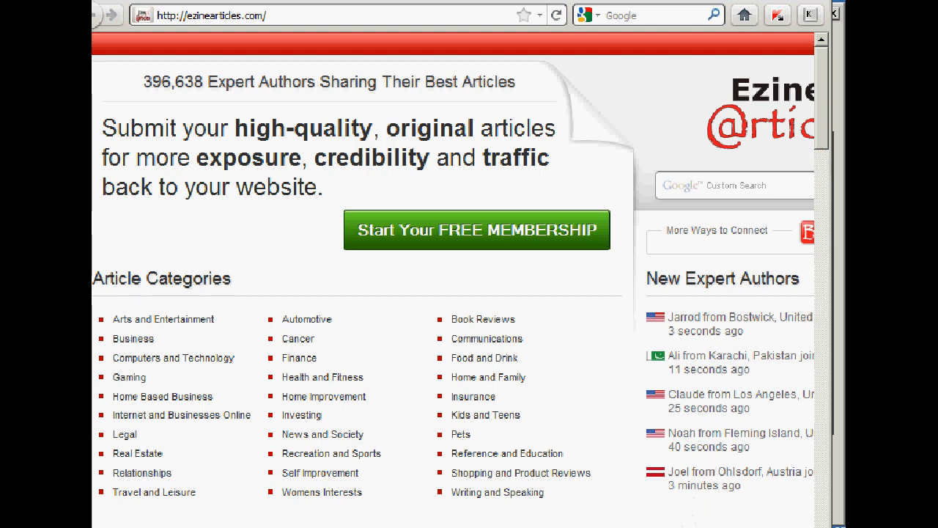
left_click(645, 185)
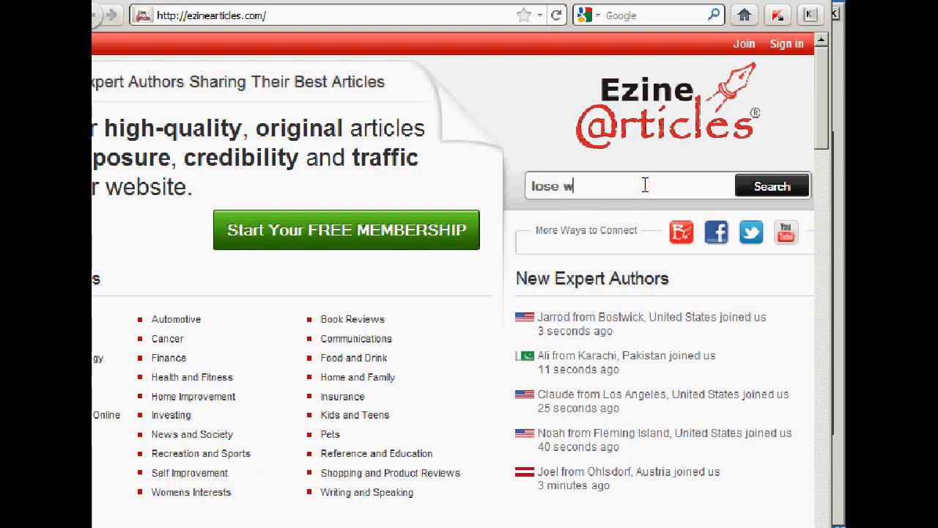
type("ht fast")
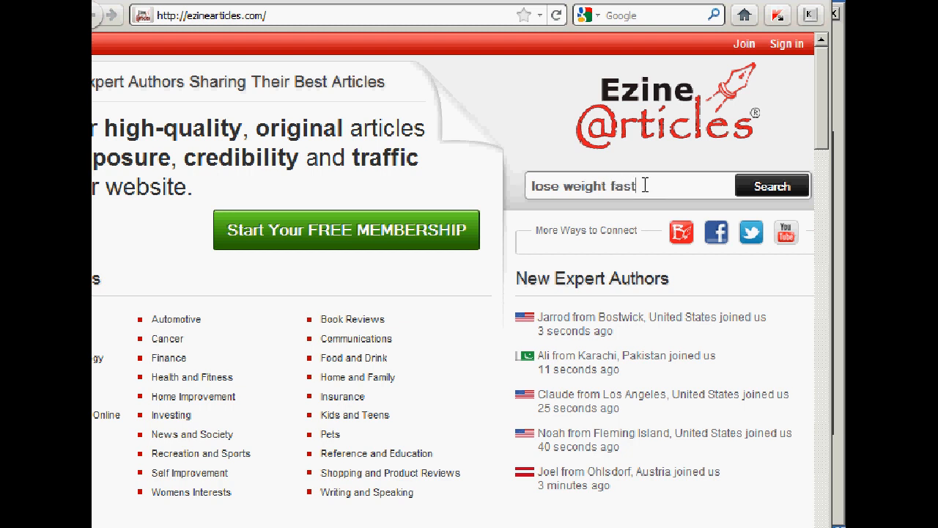
left_click(802, 186)
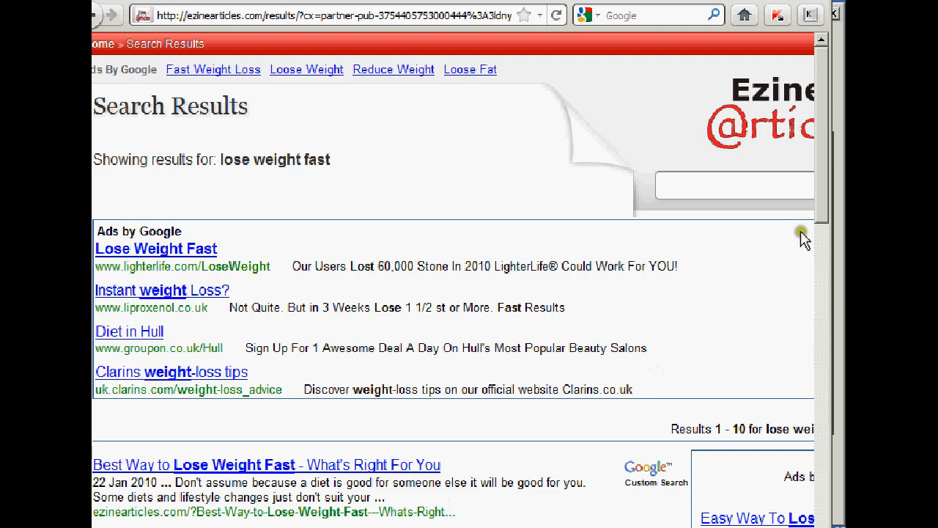
left_click_drag(823, 192, 821, 272)
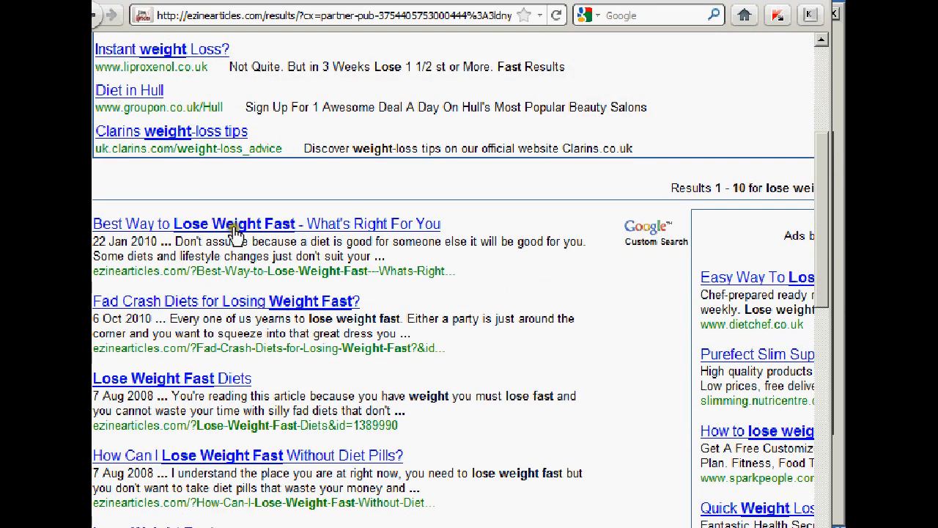
left_click(236, 226)
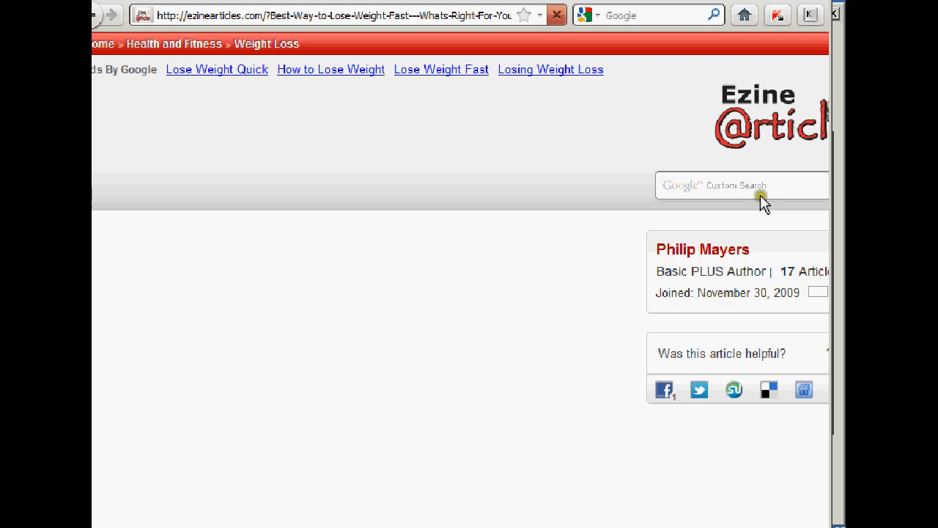
Select the article body from 'First up' to 'tough.' and return to the keyword tool.
left_click_drag(94, 336, 601, 525)
key("ctrl+c")
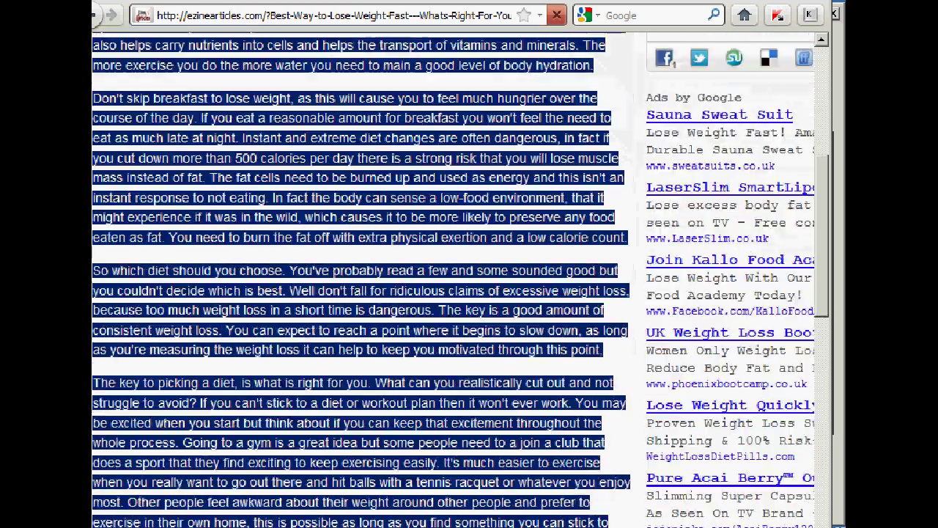
mouse_move(601, 525)
left_mouse_down()
mouse_move(599, 461)
mouse_move(497, 173)
left_mouse_up()
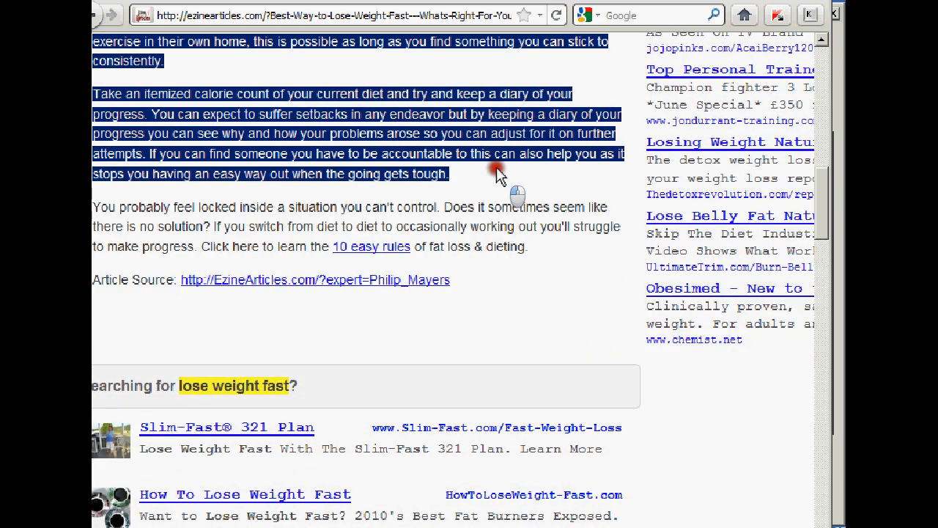
left_click_drag(497, 173, 498, 175)
key("alt+Tab")
left_click(190, 164)
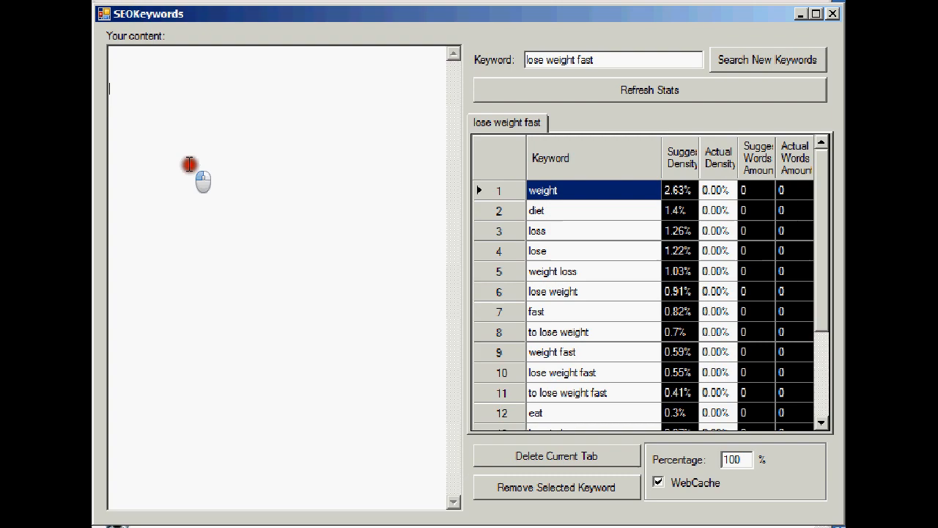
Paste the article into Your content and Refresh Stats to get actual densities (weight 1.12%, diet 0.93%).
left_click(156, 68)
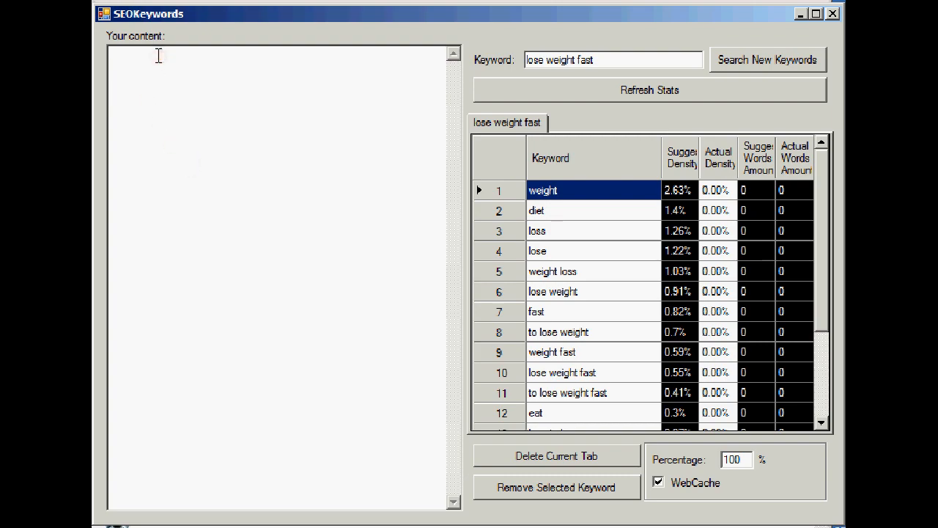
key("ctrl+v")
left_click_drag(451, 190, 451, 103)
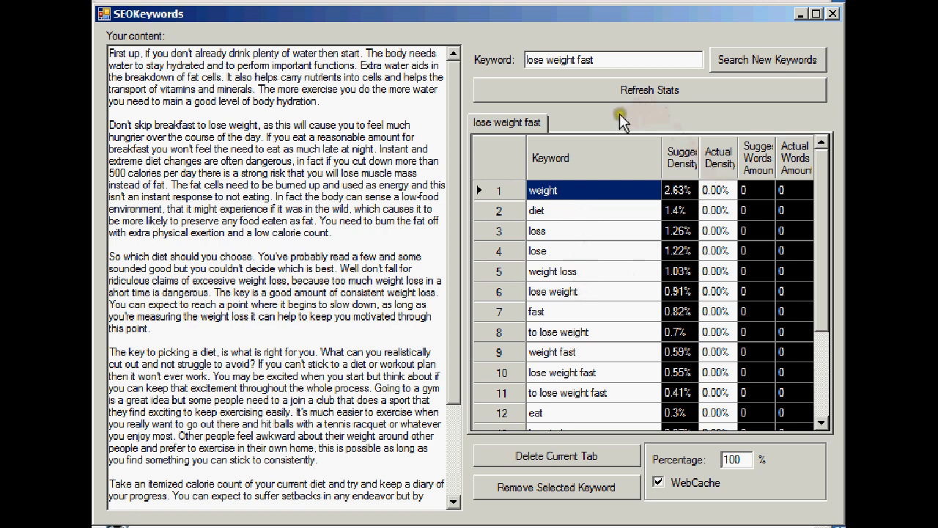
left_click(729, 89)
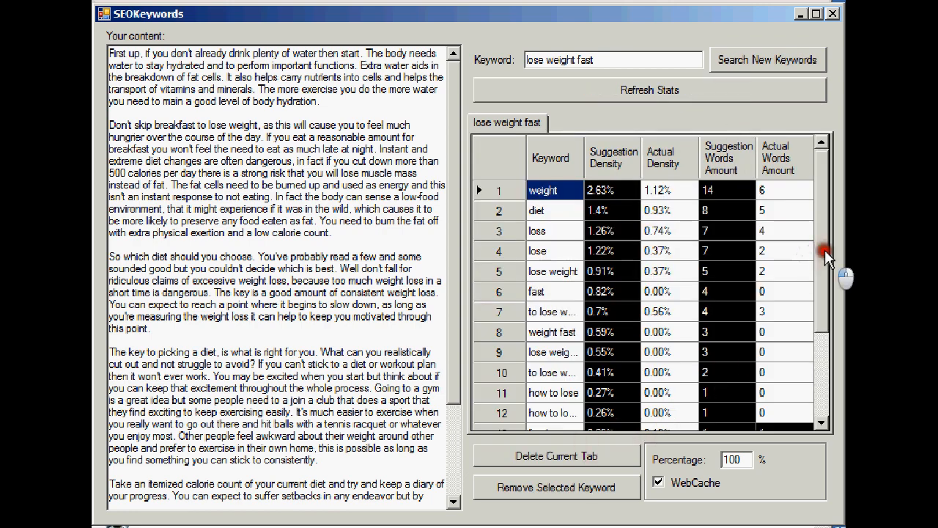
scroll(824, 265, "down", 1)
scroll(823, 218, "up", 1)
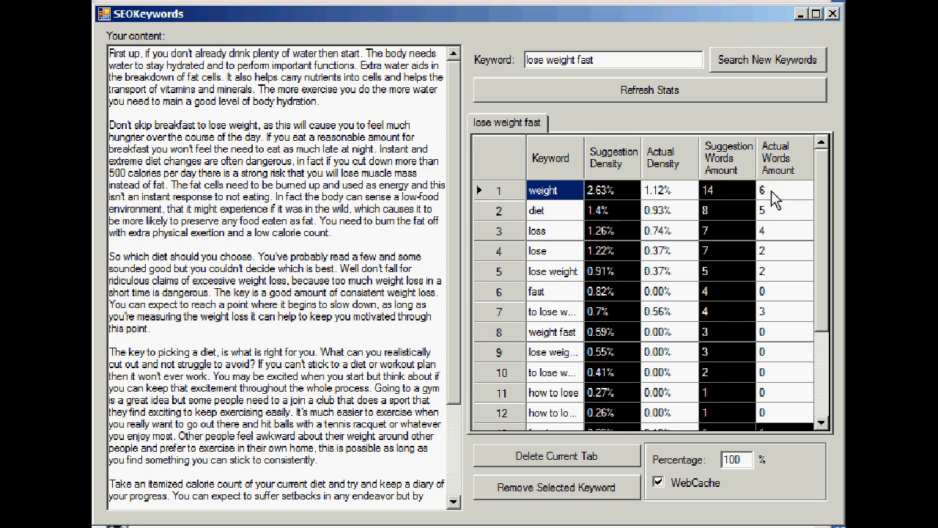
scroll(824, 260, "down", 1)
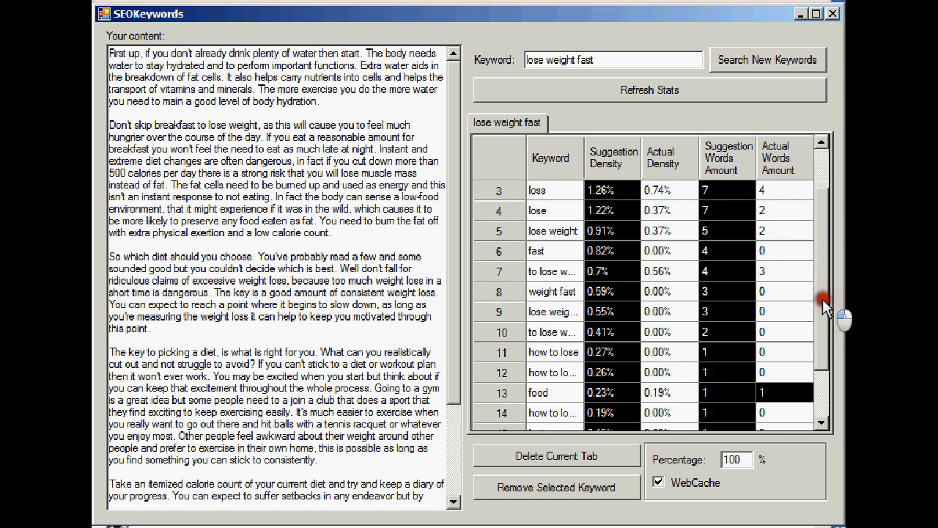
scroll(829, 350, "down", 1)
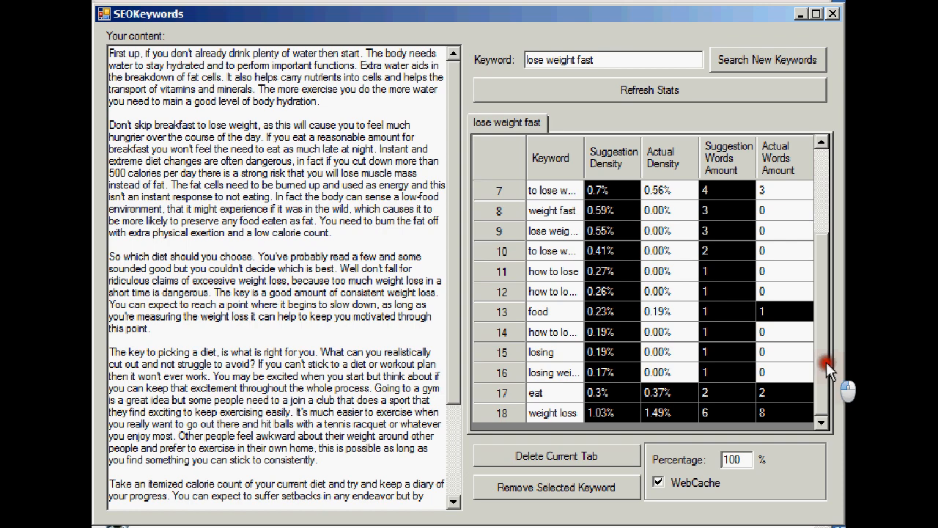
scroll(825, 308, "up", 2)
scroll(821, 267, "down", 1)
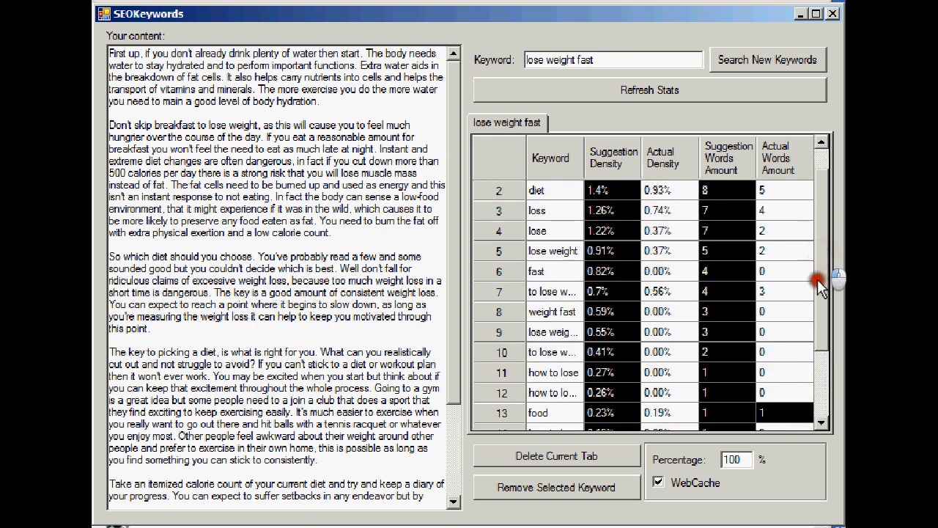
scroll(820, 315, "down", 1)
left_click_drag(818, 354, 822, 256)
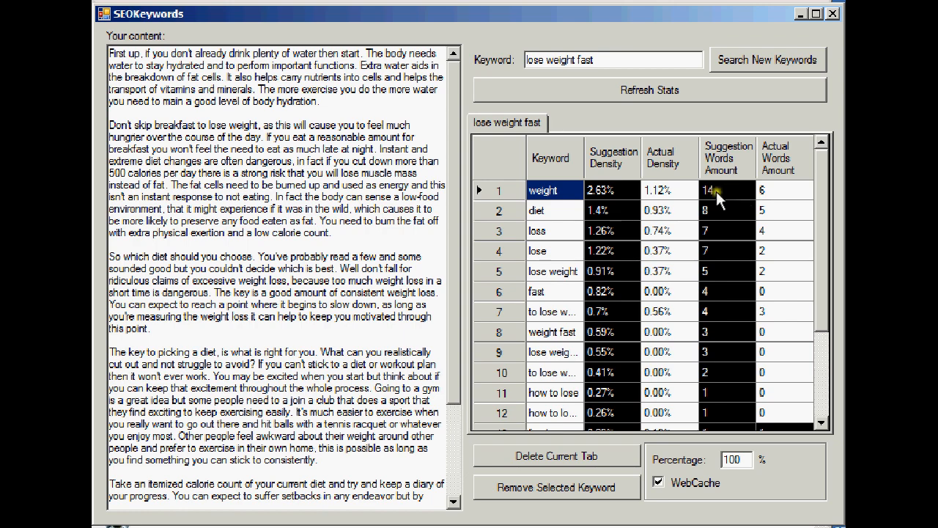
mouse_move(822, 219)
left_mouse_down()
mouse_move(824, 304)
mouse_move(824, 213)
left_mouse_up()
left_click_drag(822, 208, 812, 196)
left_click(317, 101)
key("BackSpace")
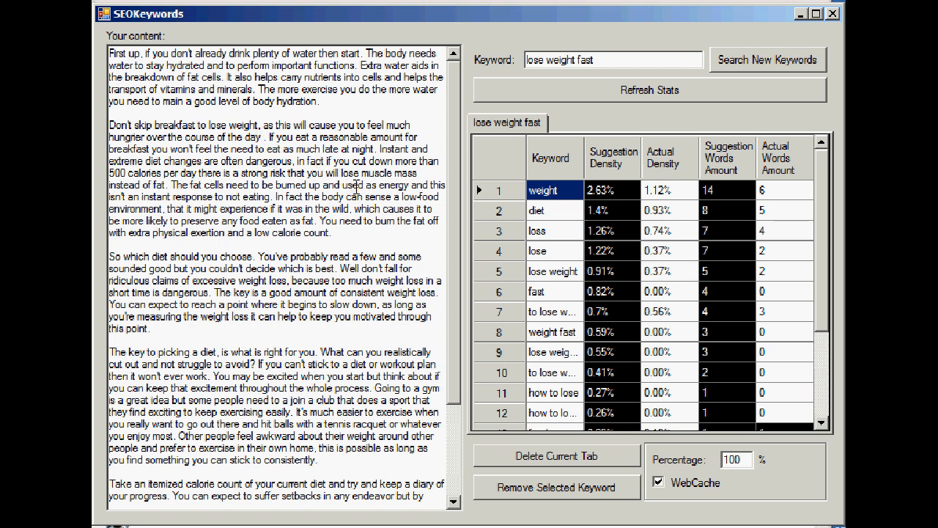
type("and")
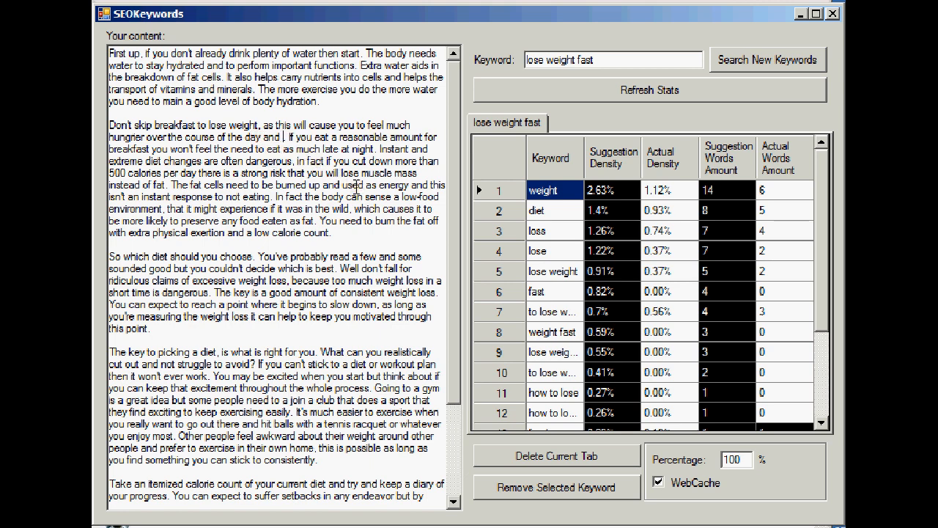
type(" increase")
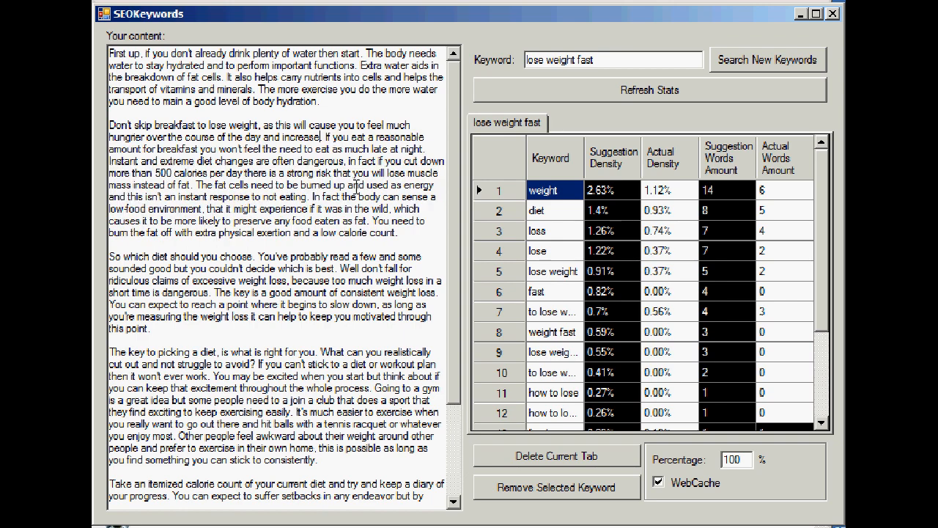
type(" weight")
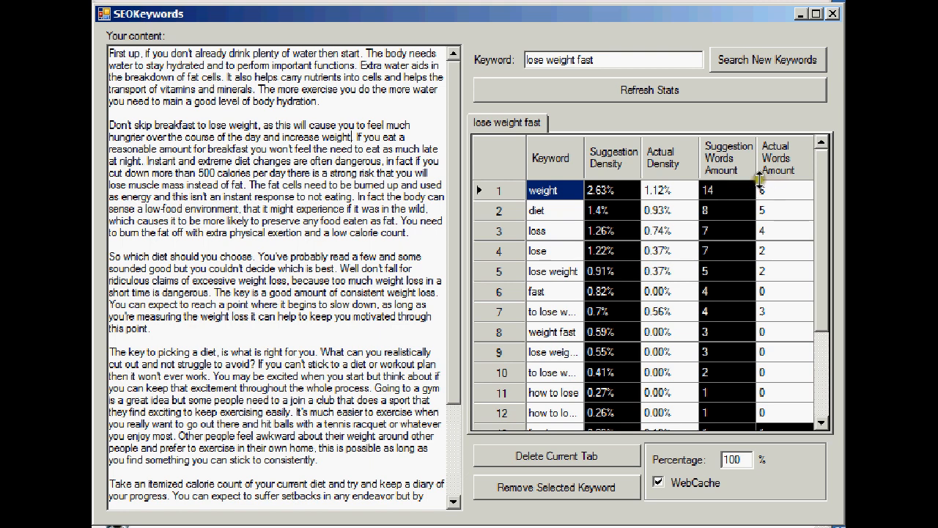
left_click(733, 91)
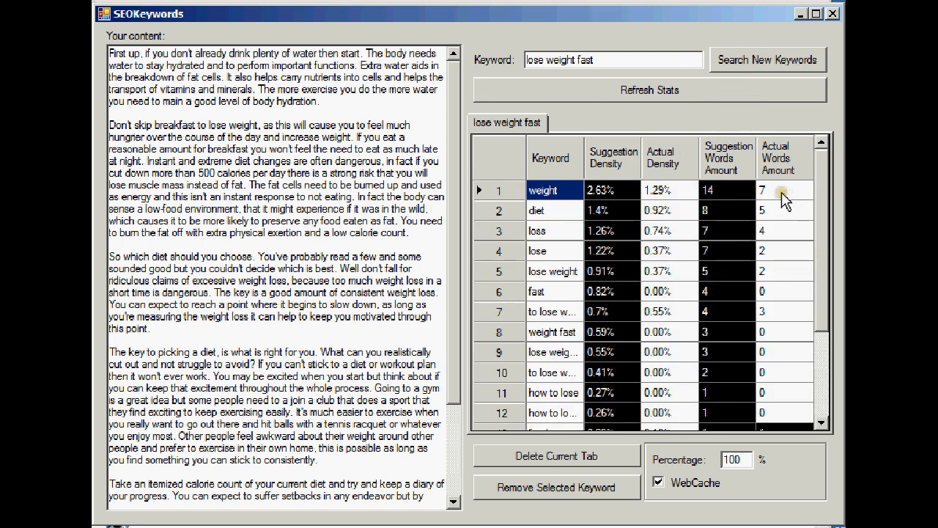
left_click(822, 193)
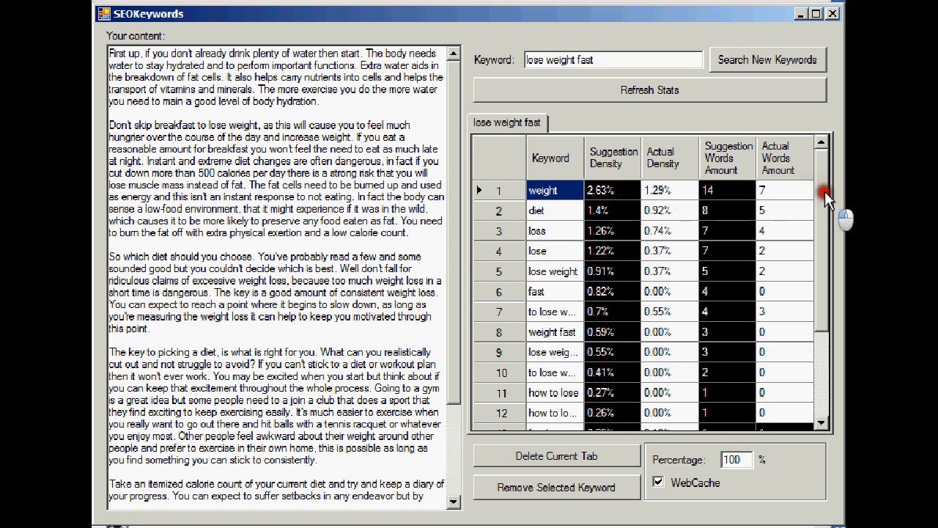
mouse_move(824, 199)
left_mouse_down()
mouse_move(824, 251)
mouse_move(825, 180)
left_mouse_up()
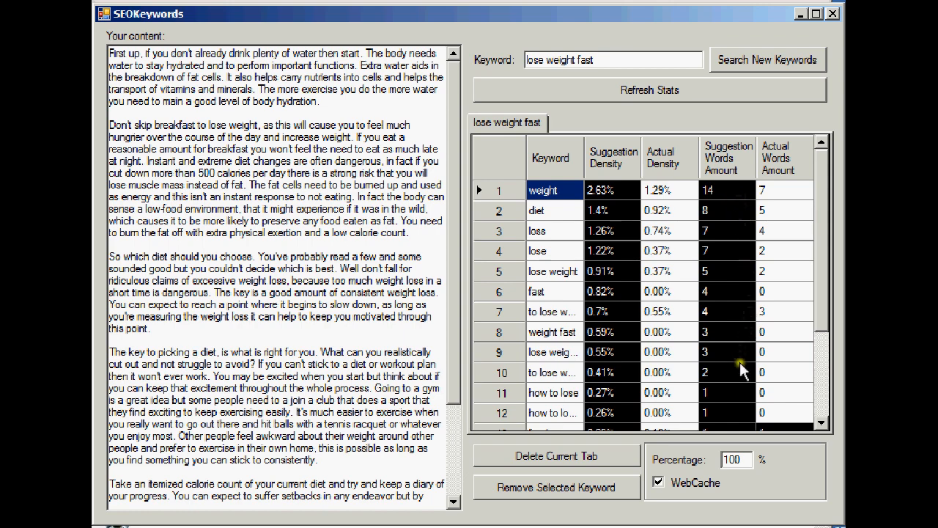
left_click_drag(822, 261, 821, 352)
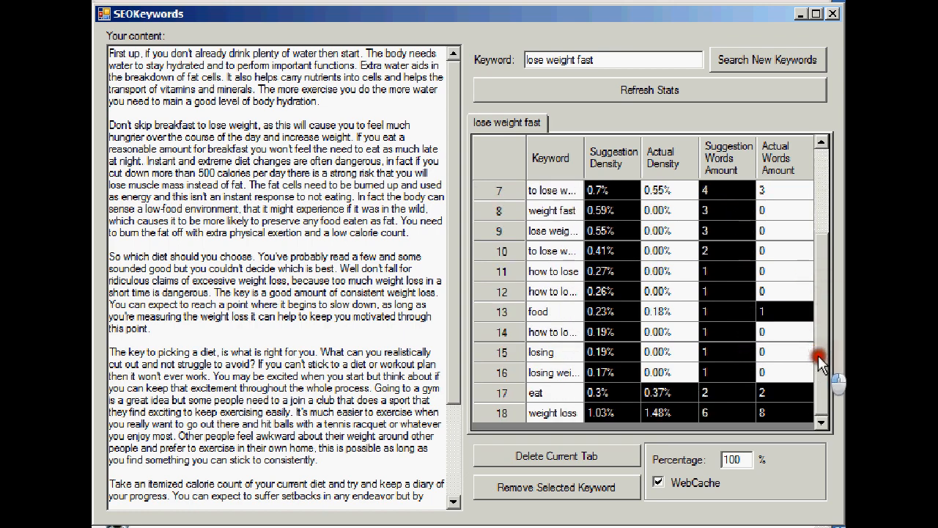
left_click_drag(820, 359, 825, 269)
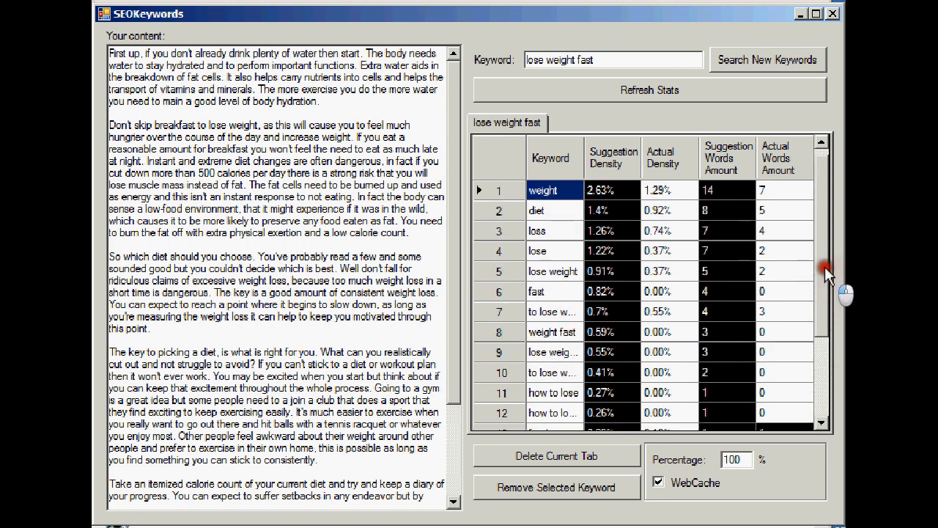
left_click_drag(825, 266, 826, 253)
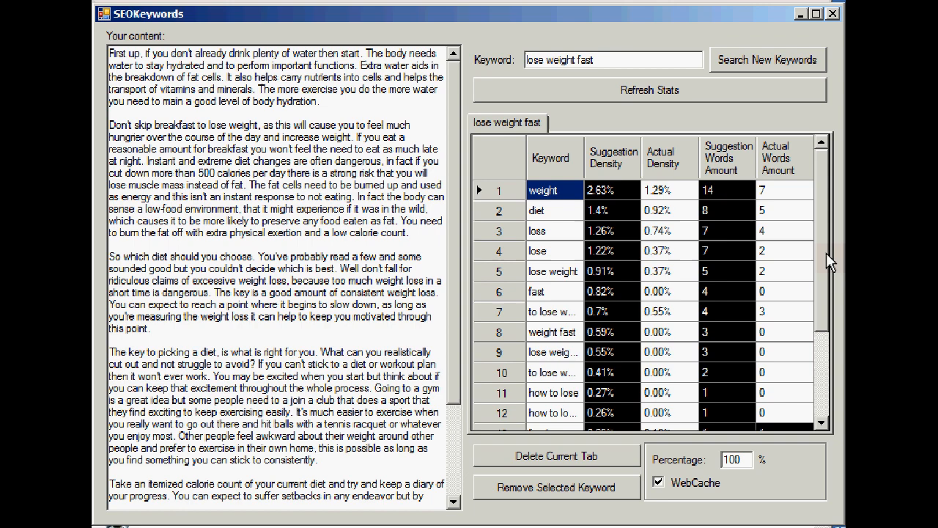
mouse_move(824, 253)
left_mouse_down()
mouse_move(820, 374)
mouse_move(823, 209)
left_mouse_up()
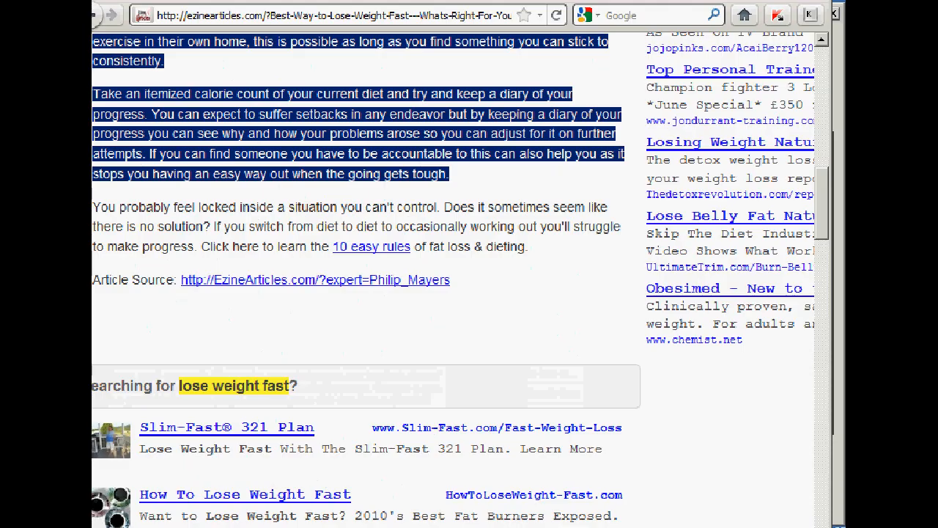
Go back to the EzineArticles 'lose weight fast' search results.
left_click(109, 15)
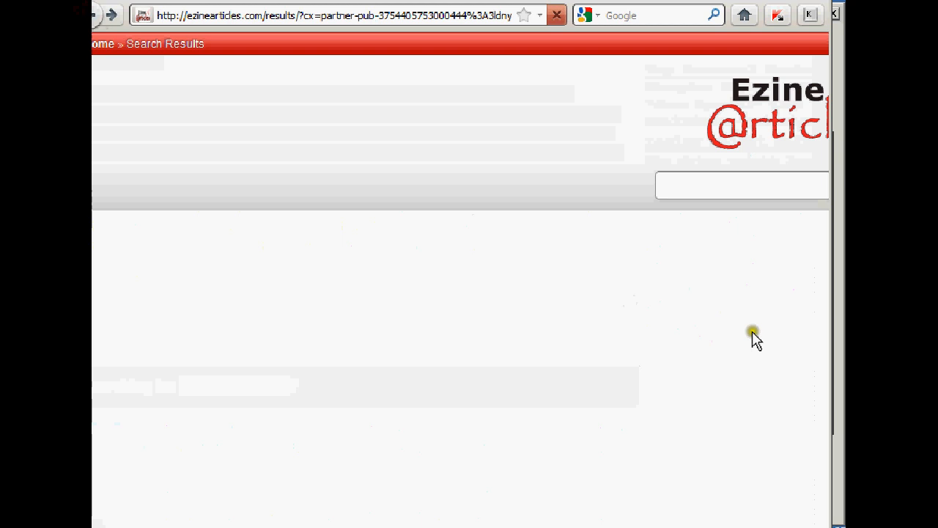
left_click_drag(821, 246, 828, 260)
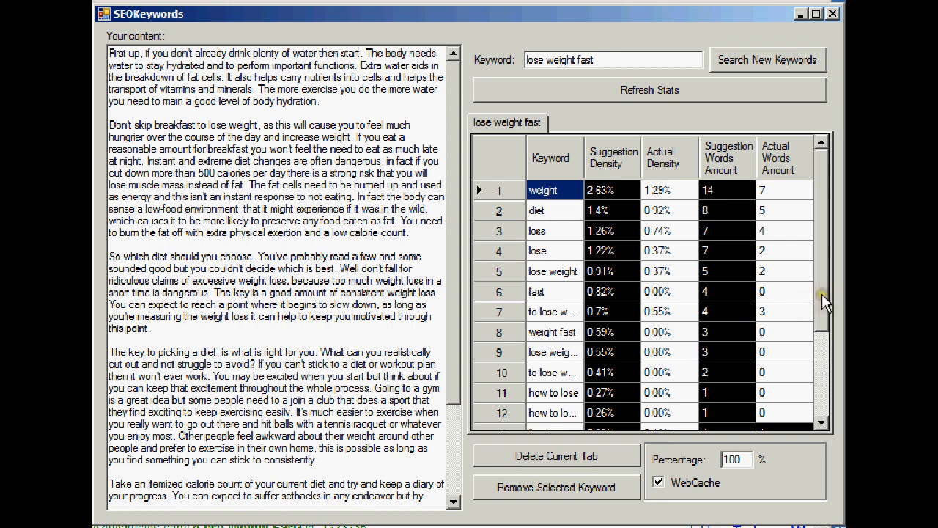
mouse_move(822, 294)
left_mouse_down()
mouse_move(822, 370)
mouse_move(829, 277)
left_mouse_up()
left_click(764, 192)
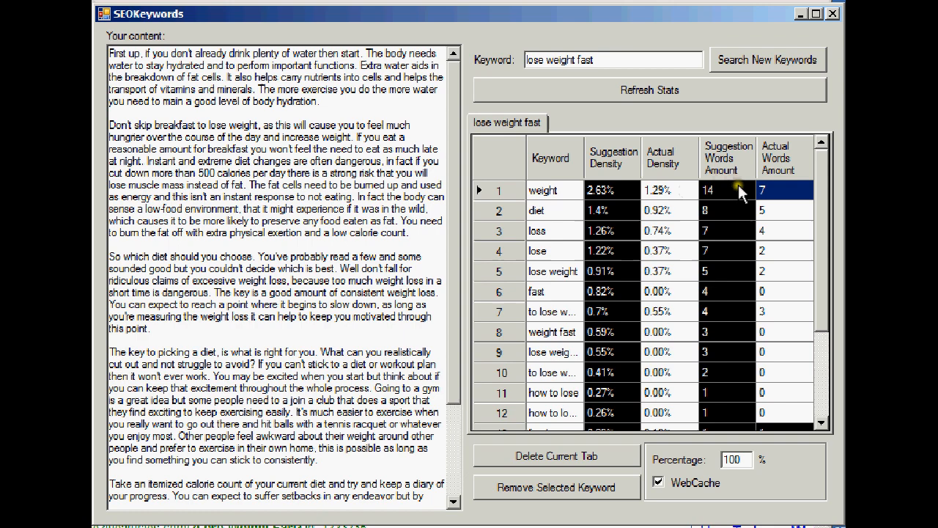
left_click_drag(821, 223, 829, 302)
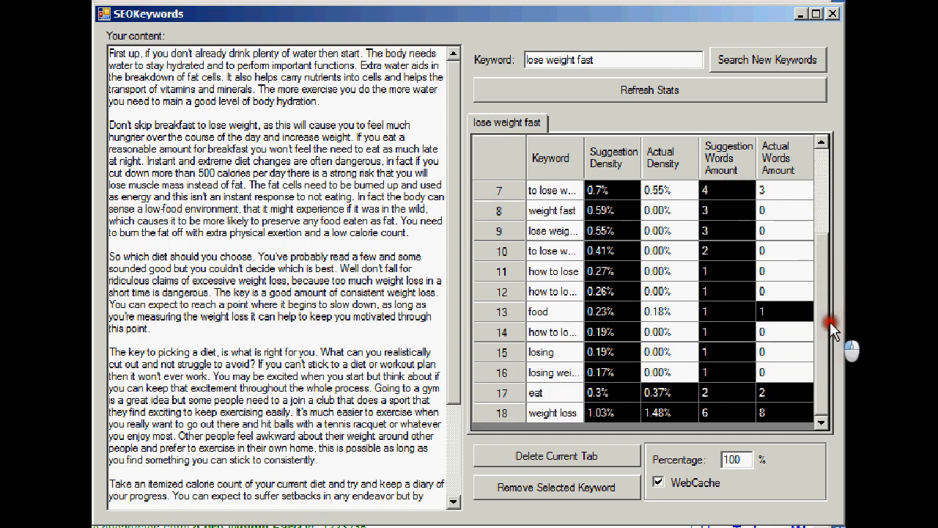
left_click_drag(830, 322, 826, 206)
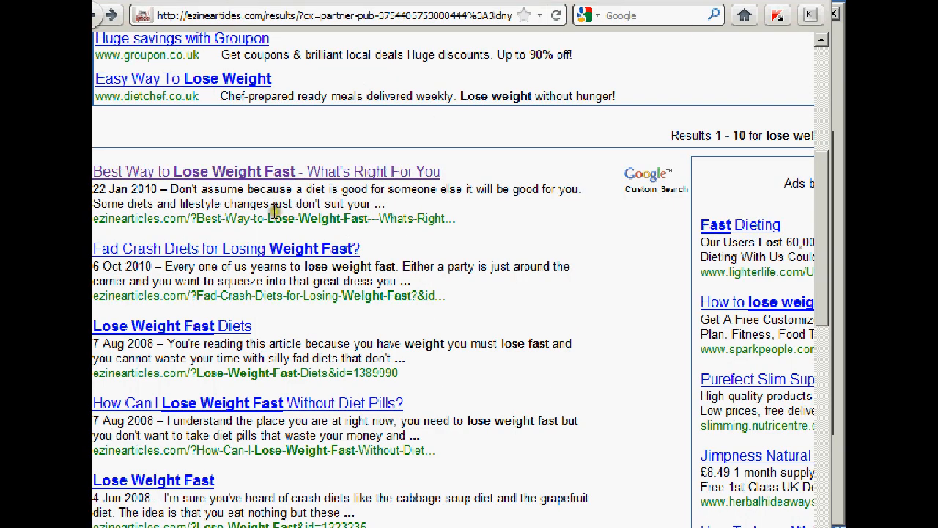
Open the 'How Can I Lose Weight Fast Without Diet Pills?' article.
left_click(279, 408)
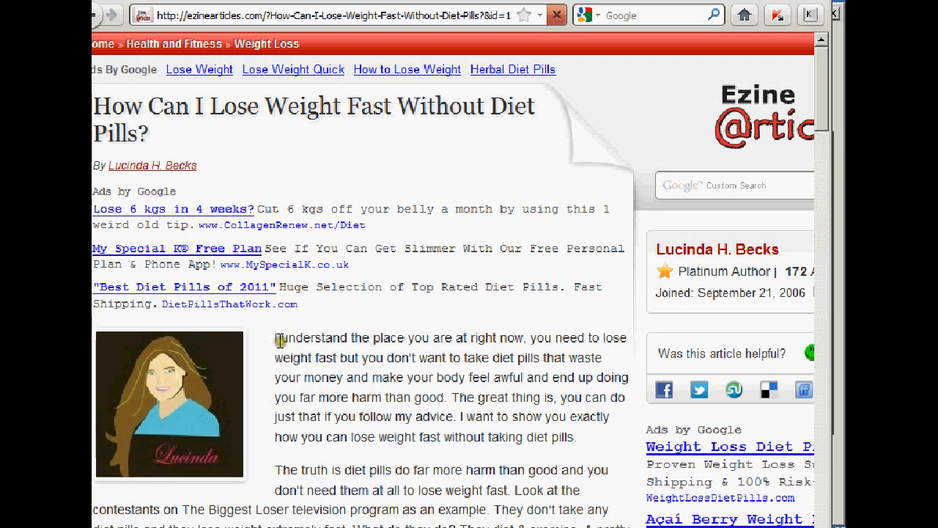
left_click_drag(274, 339, 514, 524)
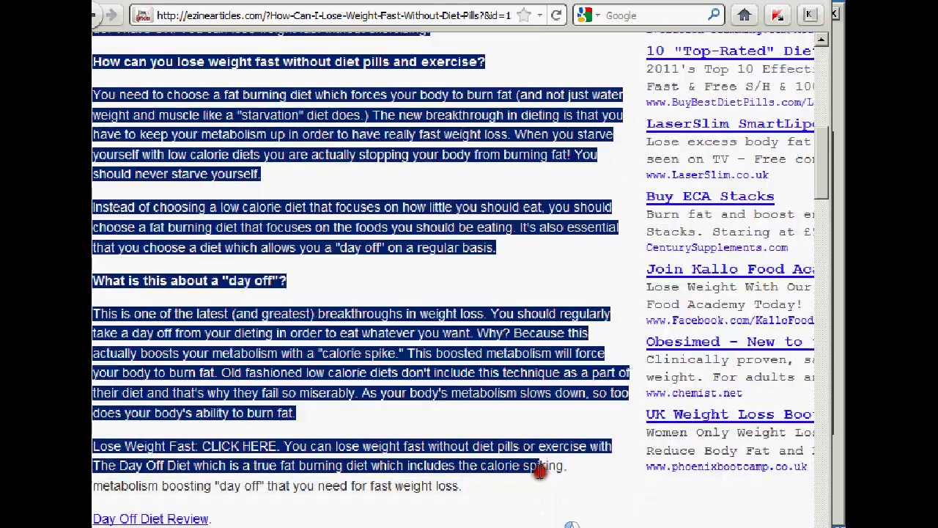
left_click_drag(513, 524, 540, 469)
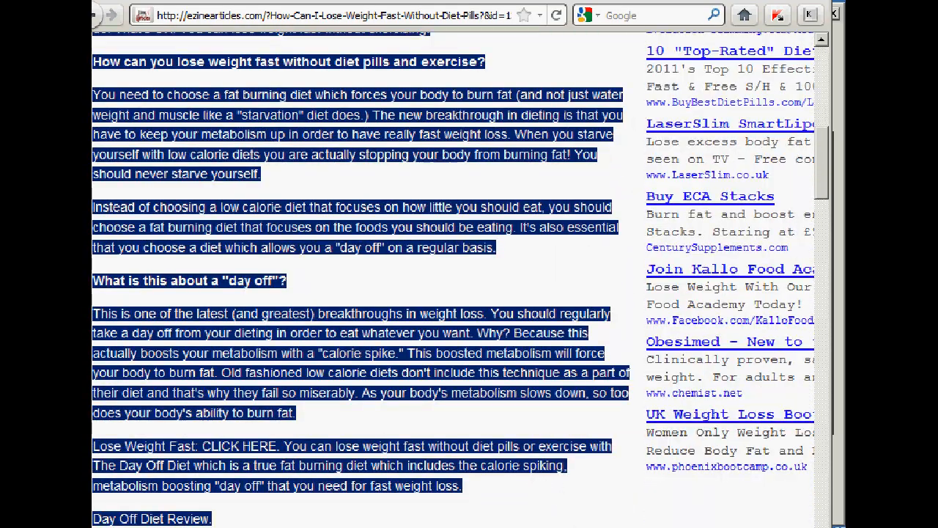
scroll(475, 156, "down", 5)
scroll(475, 156, "down", 6)
scroll(475, 156, "up", 4)
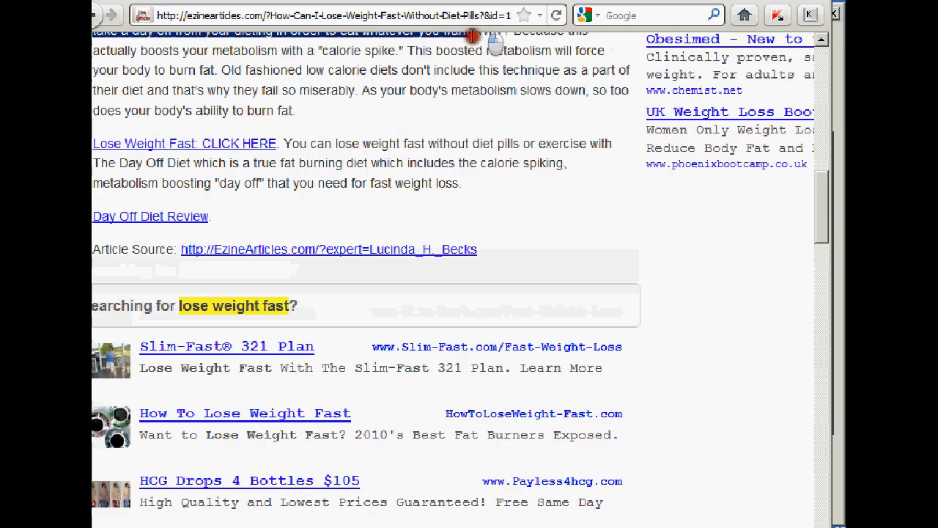
left_click_drag(475, 155, 490, 119)
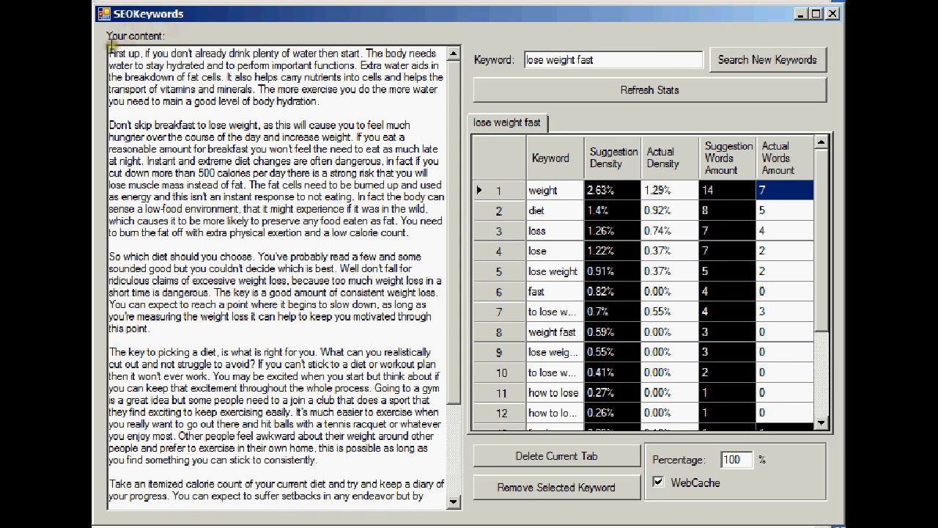
Replace the content with the diet-pills article and refresh stats (lose weight fast 3.77%, diet 3.02%).
left_click_drag(110, 52, 359, 517)
key("Delete")
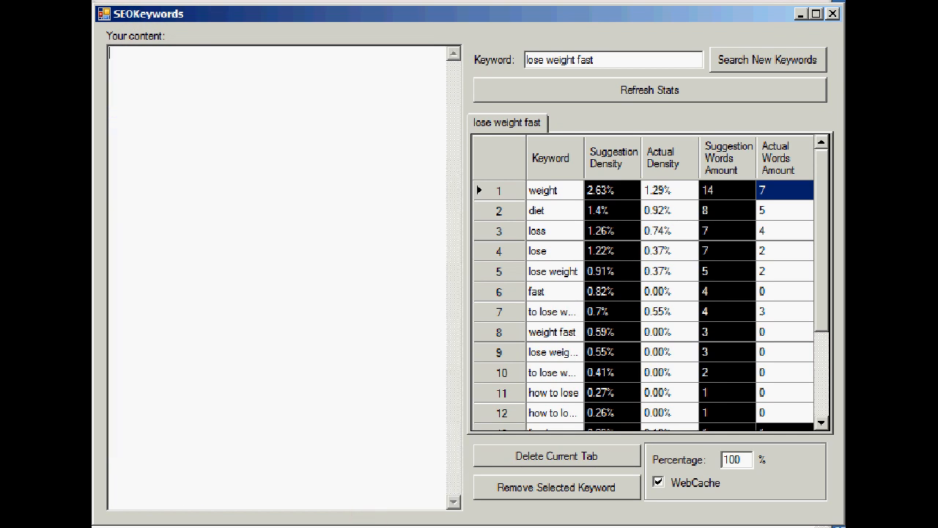
key("ctrl+v")
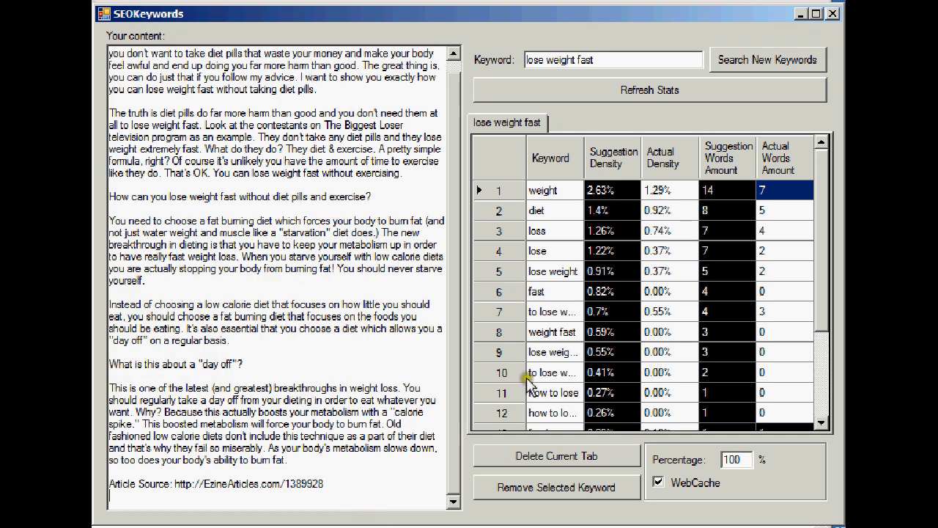
left_click(700, 91)
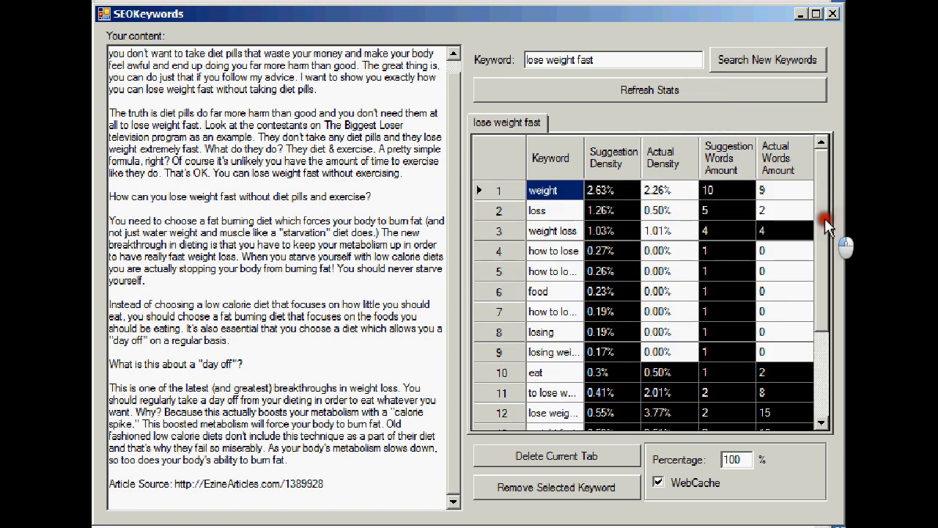
left_click_drag(825, 218, 825, 190)
scroll(825, 367, "down", 2)
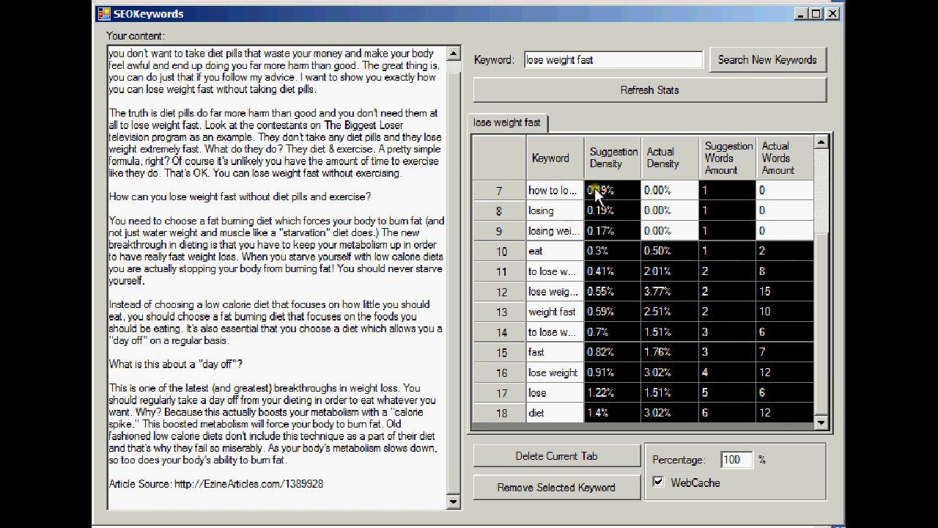
left_click_drag(584, 158, 612, 158)
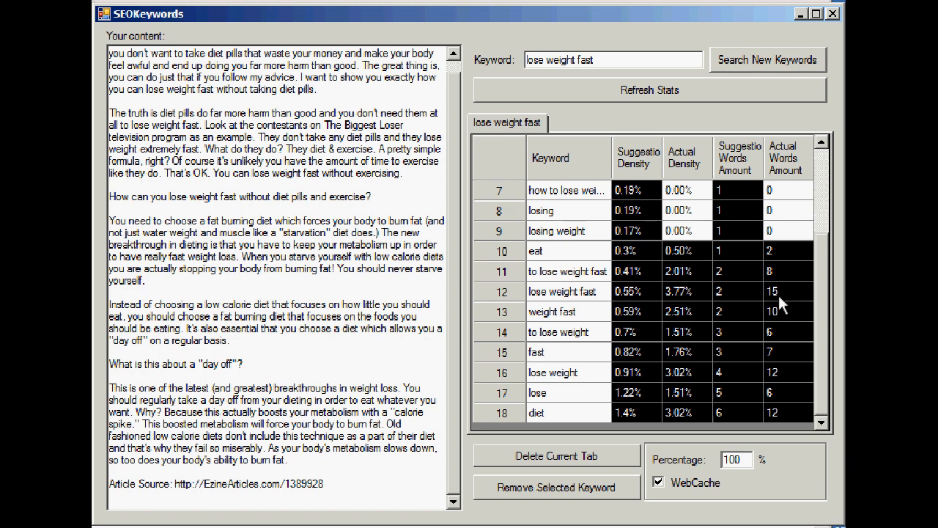
left_click(838, 314)
mouse_move(821, 327)
left_mouse_down()
mouse_move(834, 248)
mouse_move(824, 331)
mouse_move(826, 231)
left_mouse_up()
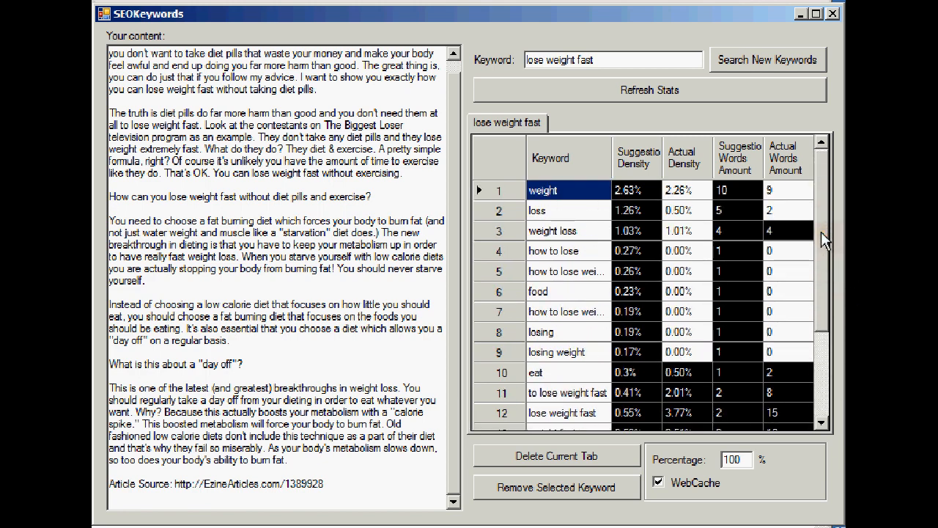
left_click_drag(825, 242, 827, 336)
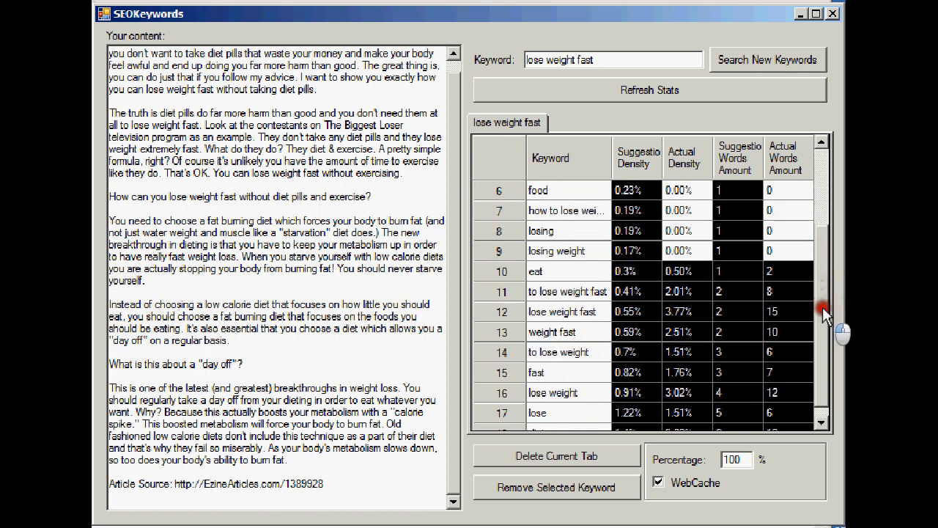